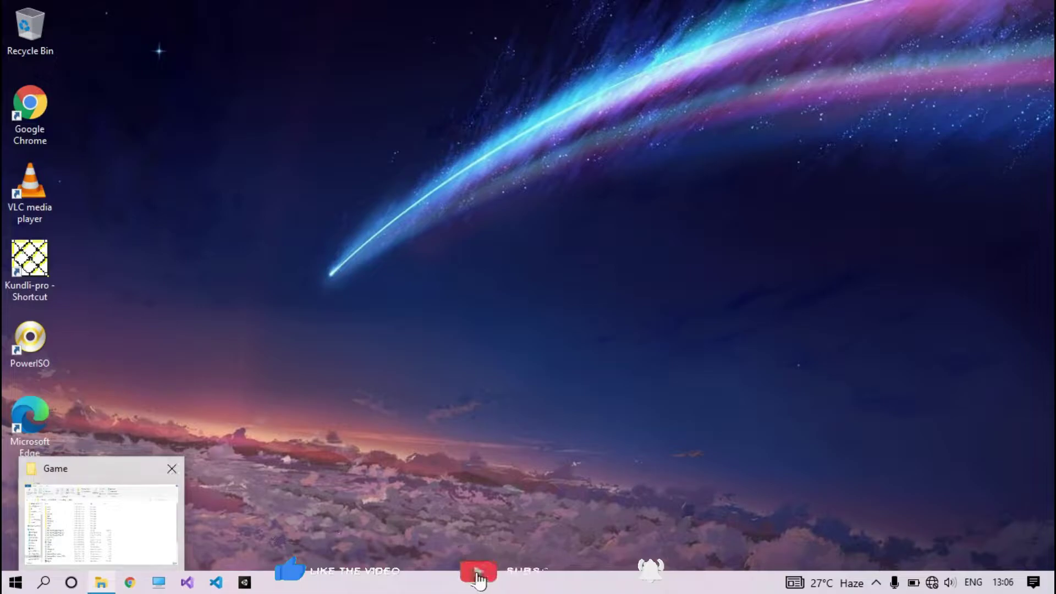
# From the Game folder window, open data\cargrp.dat in Notepad
pyautogui.click(103, 512)
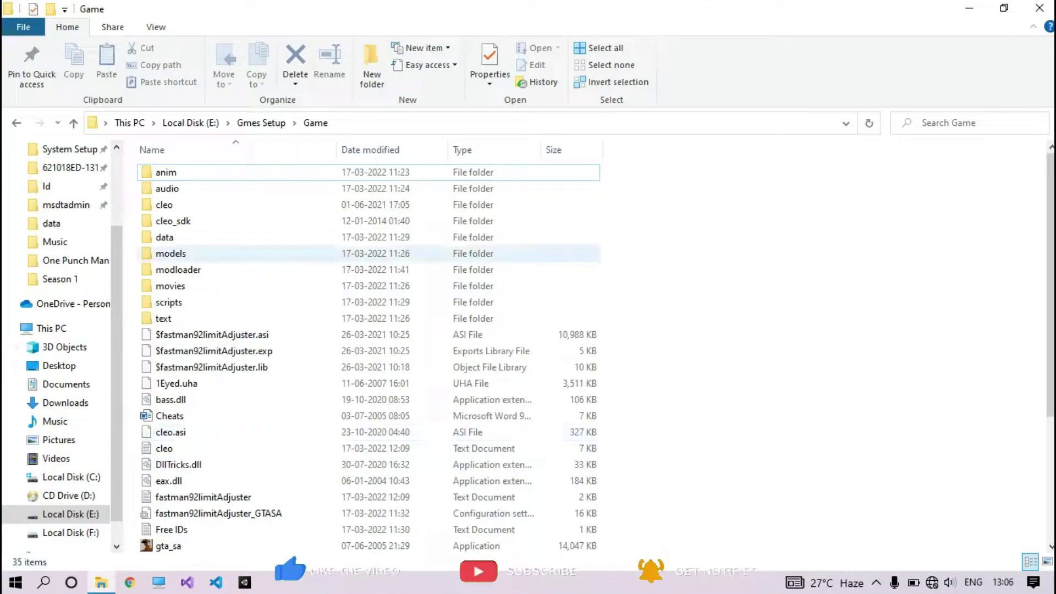
pyautogui.doubleClick(165, 237)
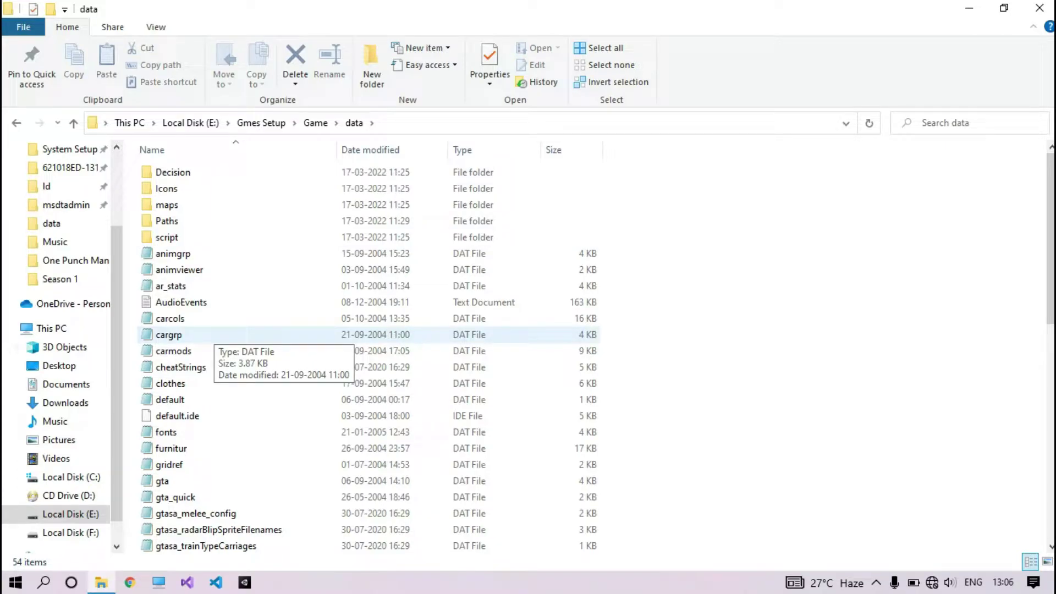
pyautogui.doubleClick(198, 334)
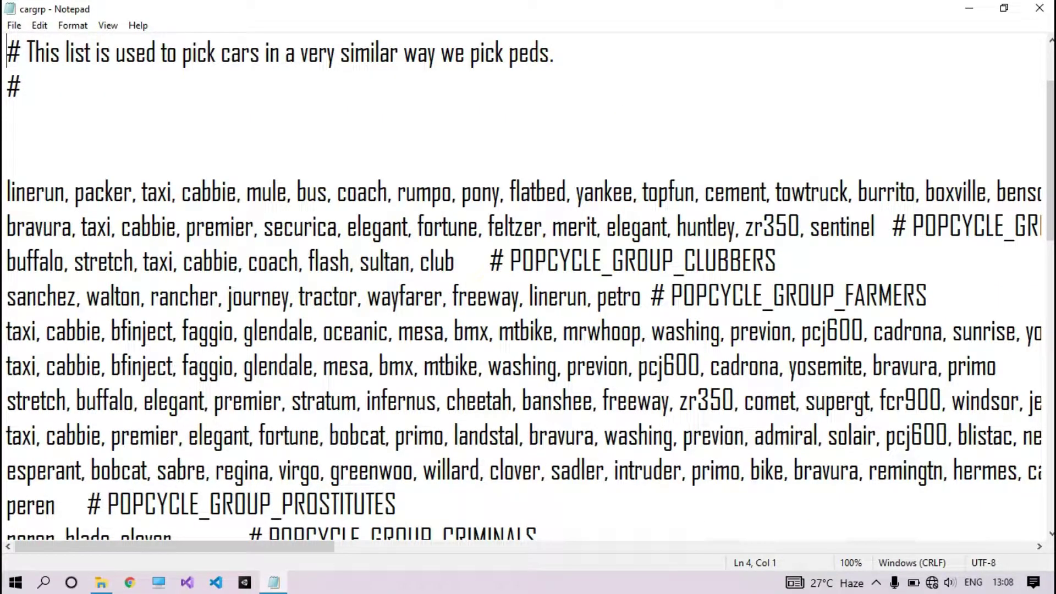
# Select the CLUBBERS group comment and its car list to inspect them
pyautogui.moveTo(490, 261); pyautogui.dragTo(777, 260)
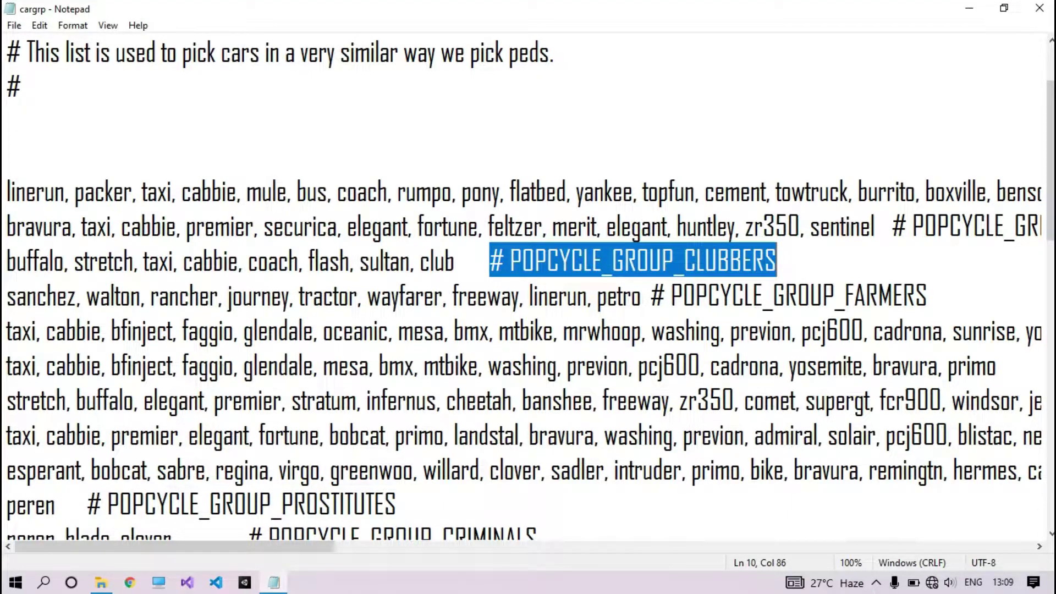
pyautogui.moveTo(454, 261); pyautogui.dragTo(33, 261)
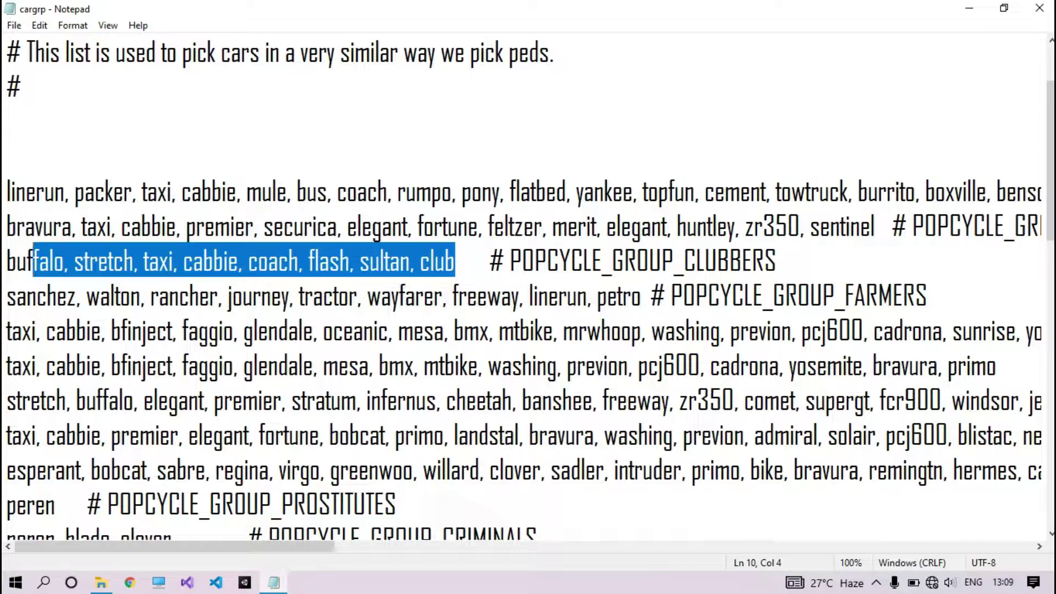
pyautogui.click(454, 261)
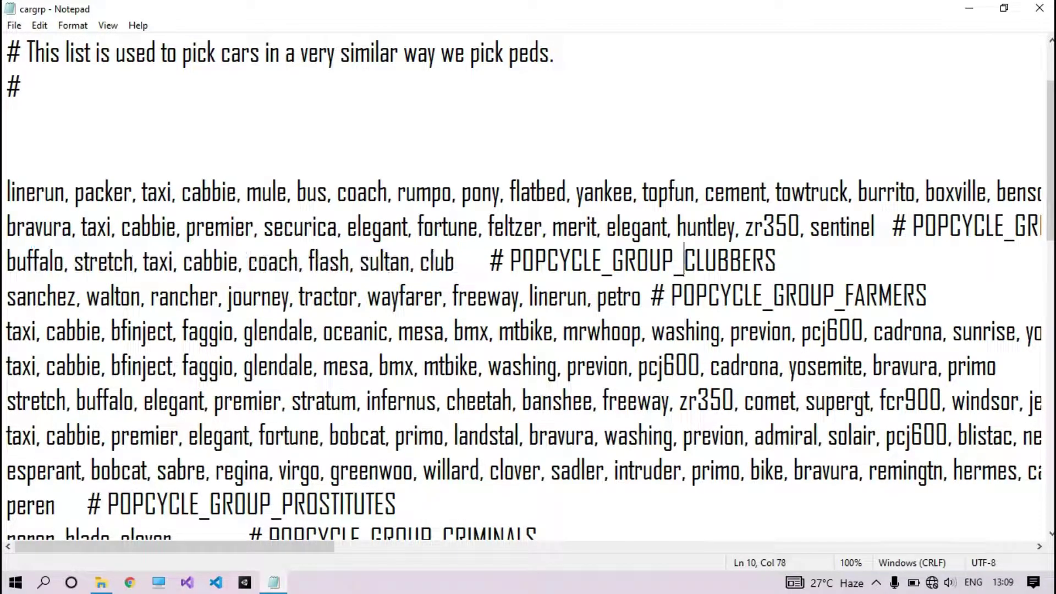
pyautogui.moveTo(682, 261); pyautogui.dragTo(776, 260)
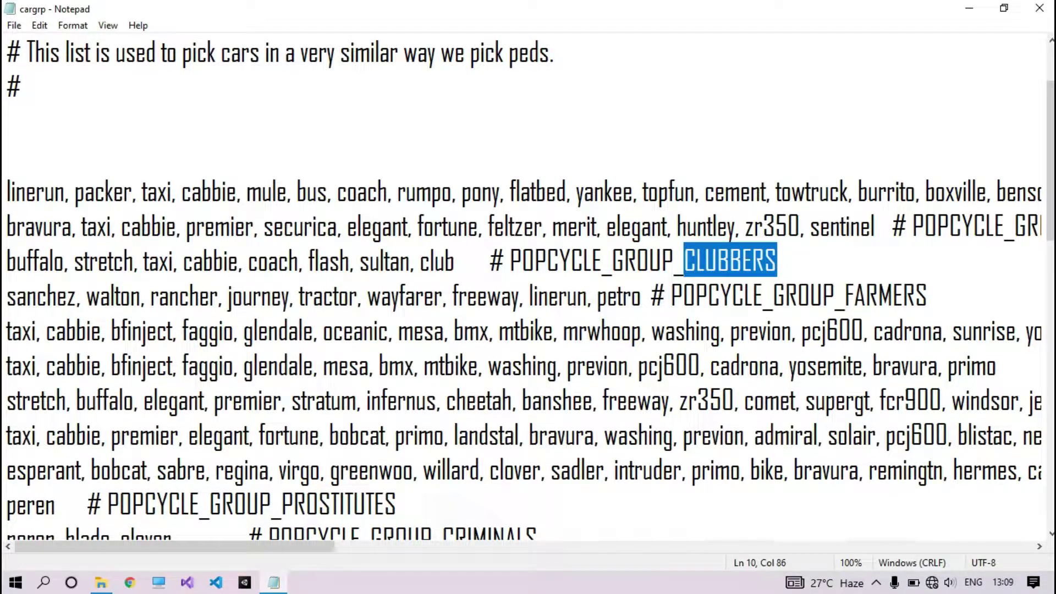
pyautogui.moveTo(165, 546); pyautogui.dragTo(467, 546)
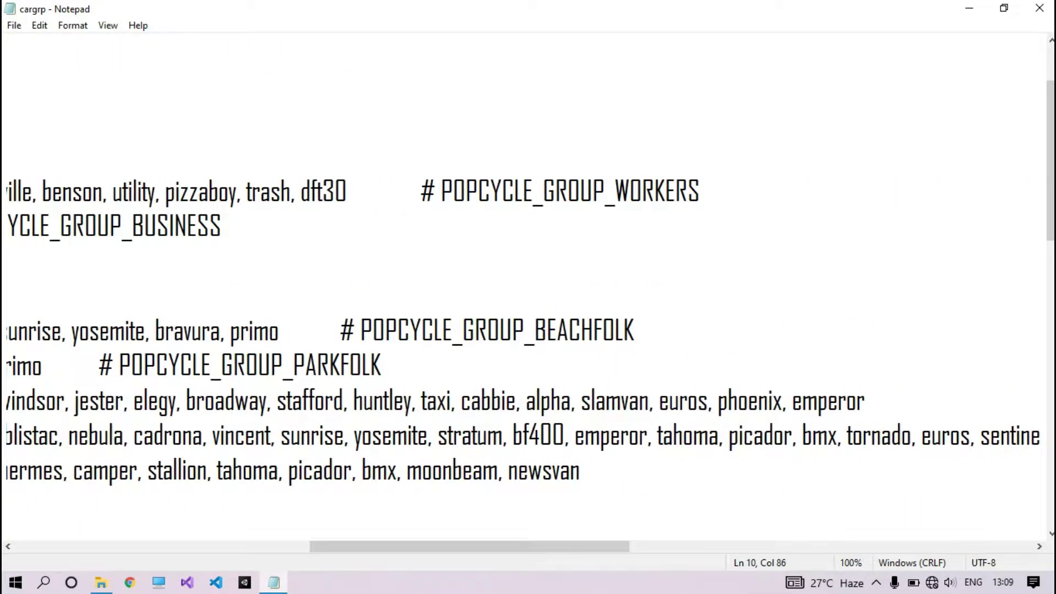
# Append ', tesla' after primo in the BEACHFOLK list, then save and close cargrp
pyautogui.doubleClick(584, 330)
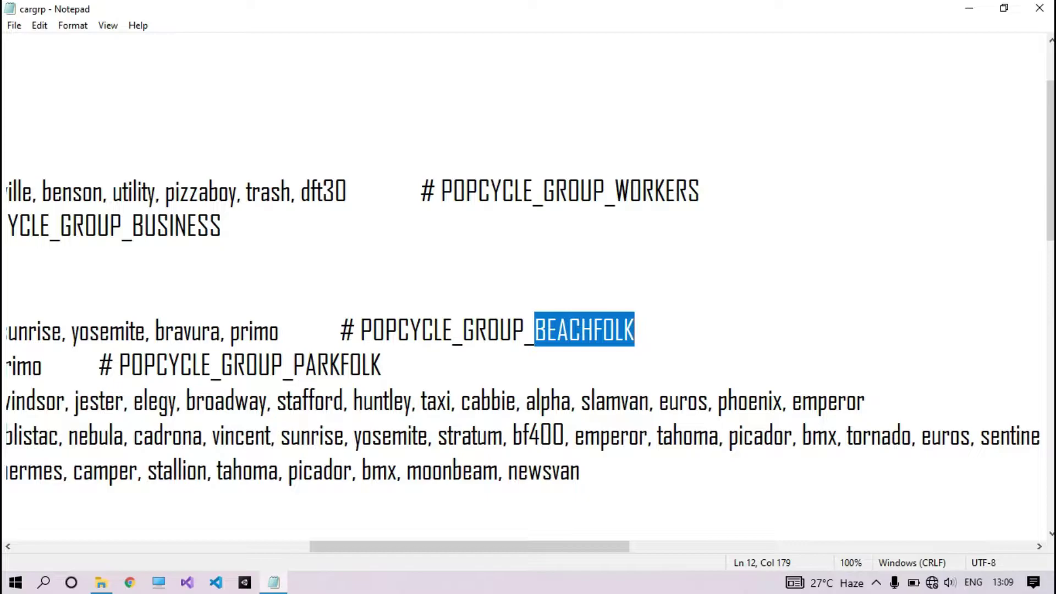
pyautogui.click(279, 331)
pyautogui.write(', ')
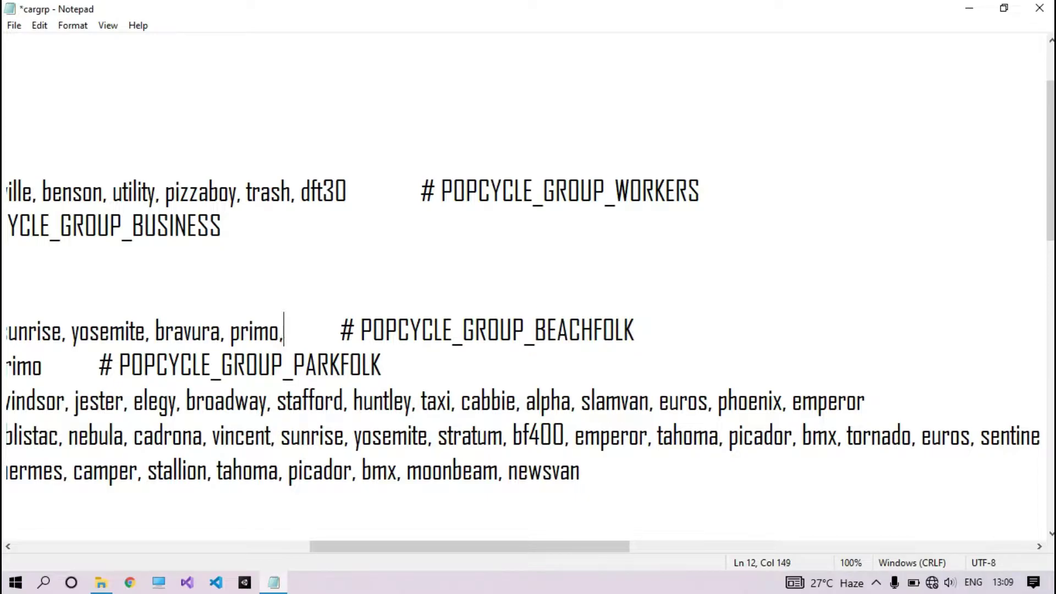
pyautogui.write('tesla')
pyautogui.press('Delete')
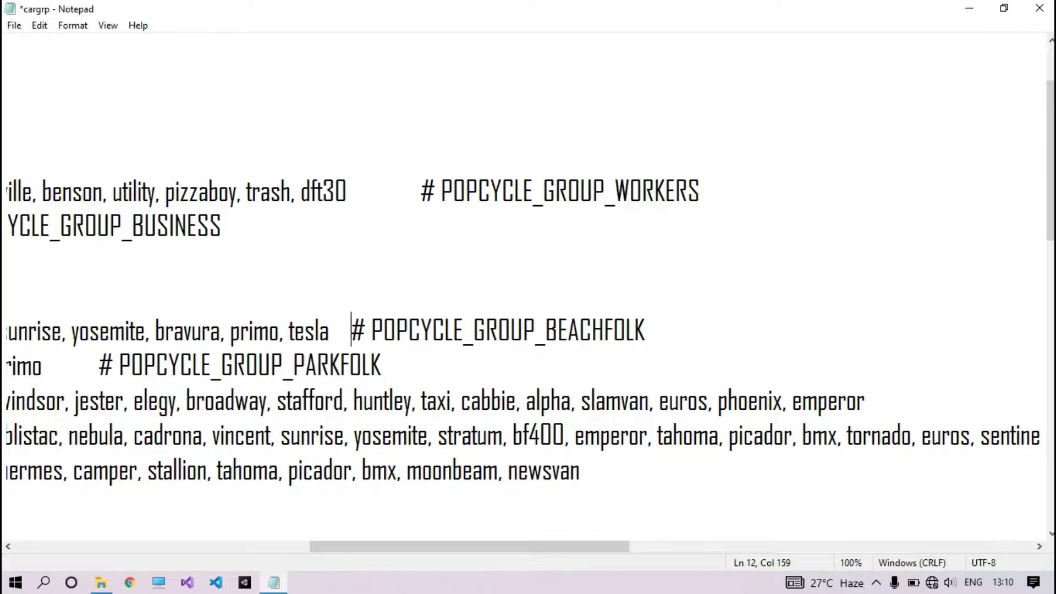
pyautogui.hotkey('ctrl', 's')
pyautogui.hotkey('alt', 'F4')
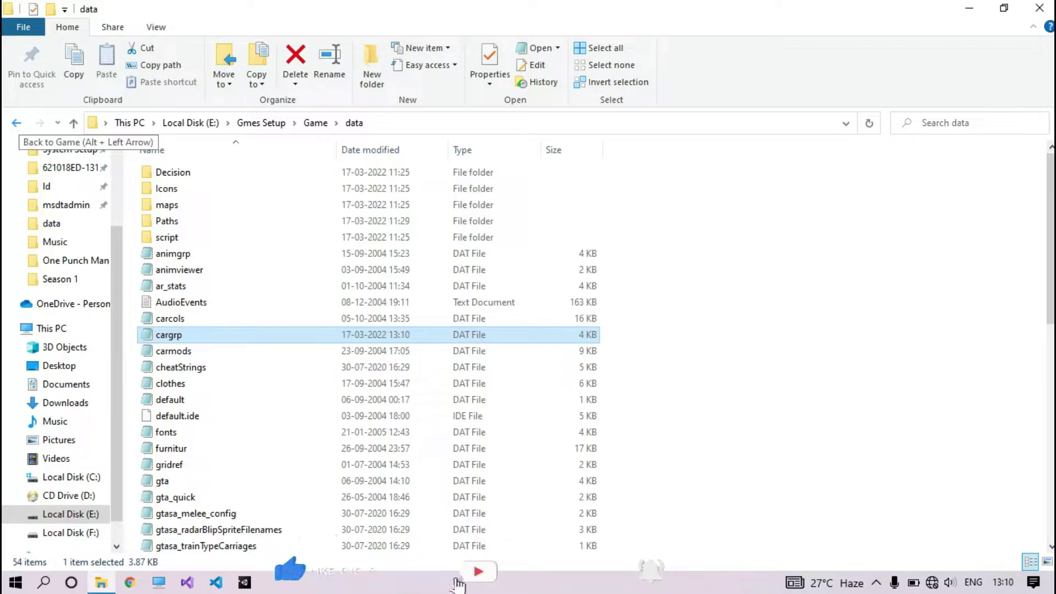
# Navigate from data back to Game, then into modloader\Tesla
pyautogui.click(15, 123)
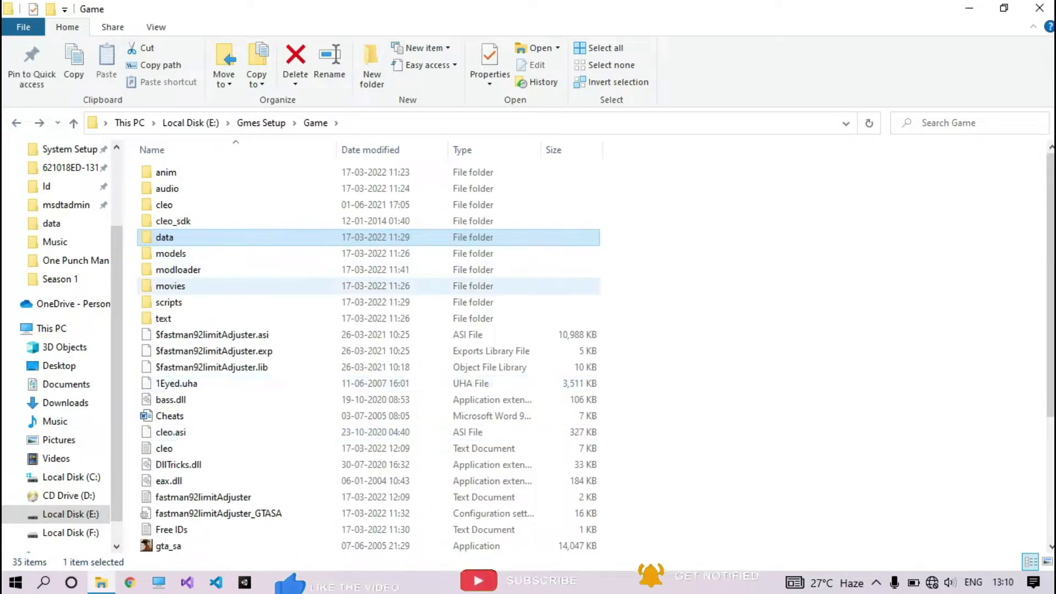
pyautogui.doubleClick(178, 270)
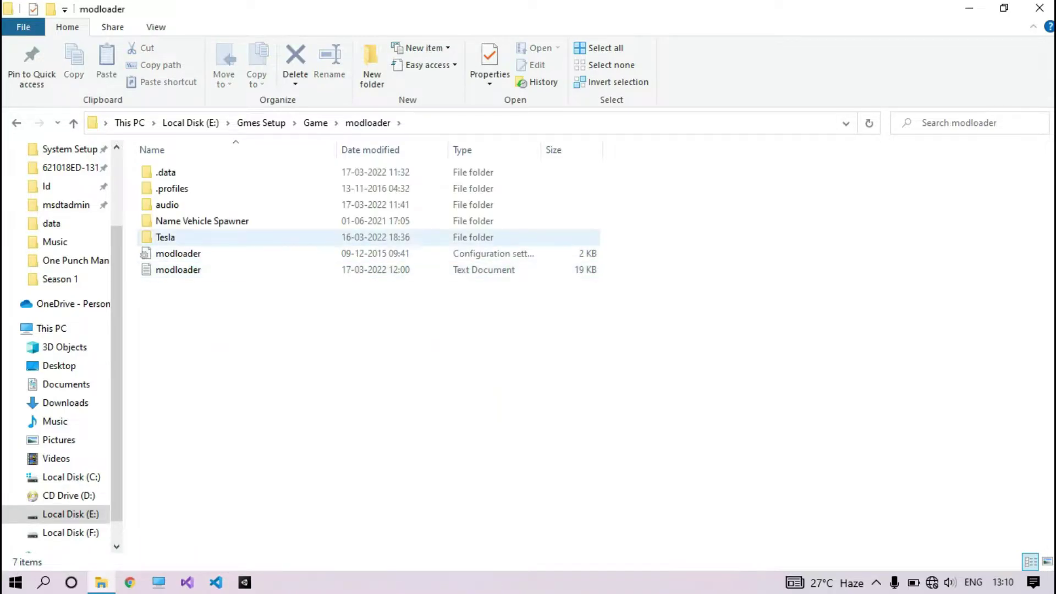
pyautogui.doubleClick(262, 237)
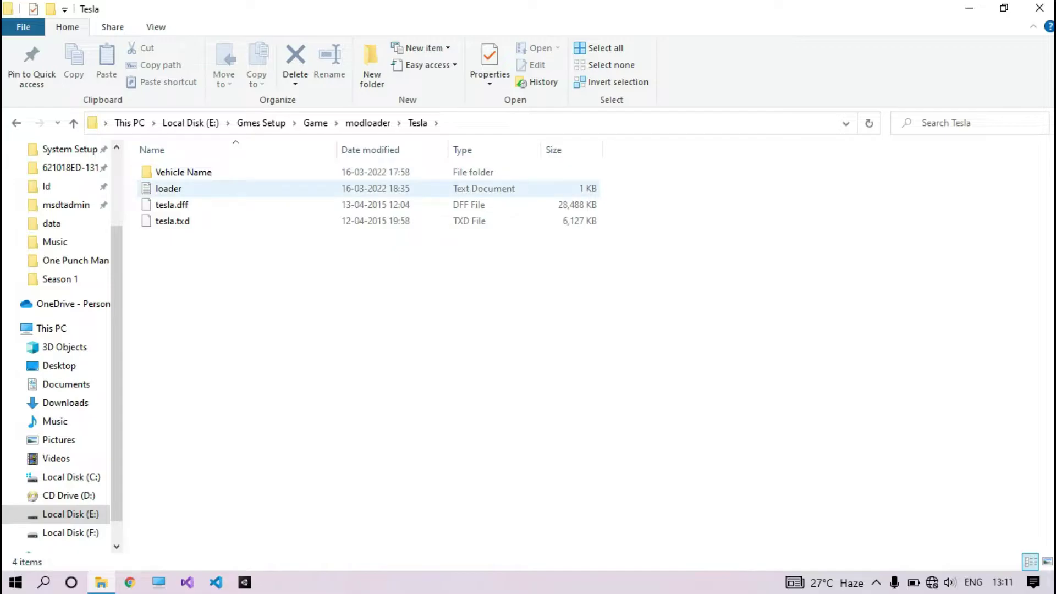
# Open the Tesla loader file and jump to the empty line below [Carmods dat]
pyautogui.doubleClick(231, 189)
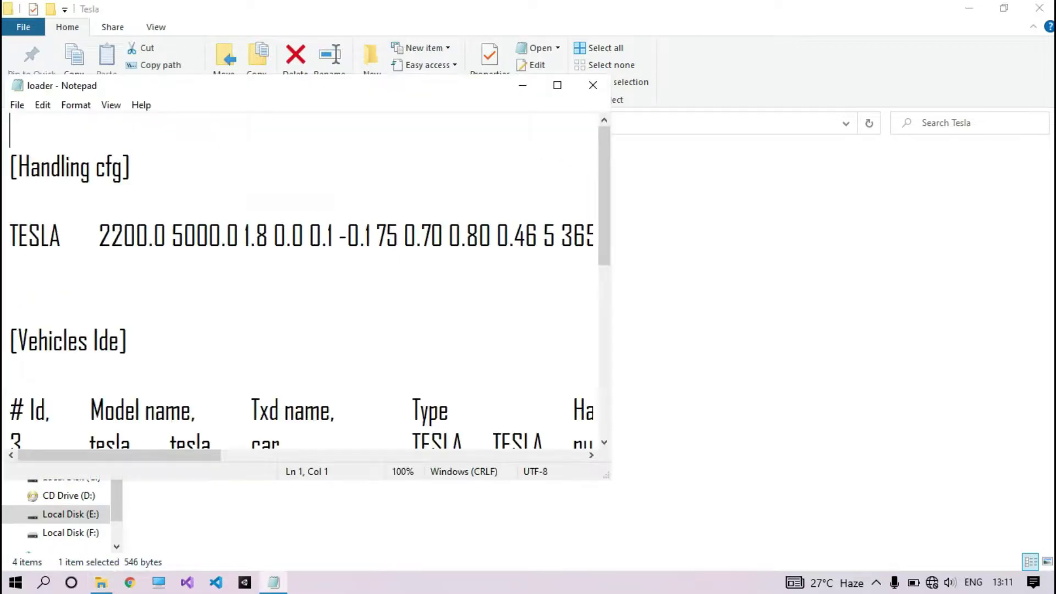
pyautogui.scroll(-5, 301, 280)
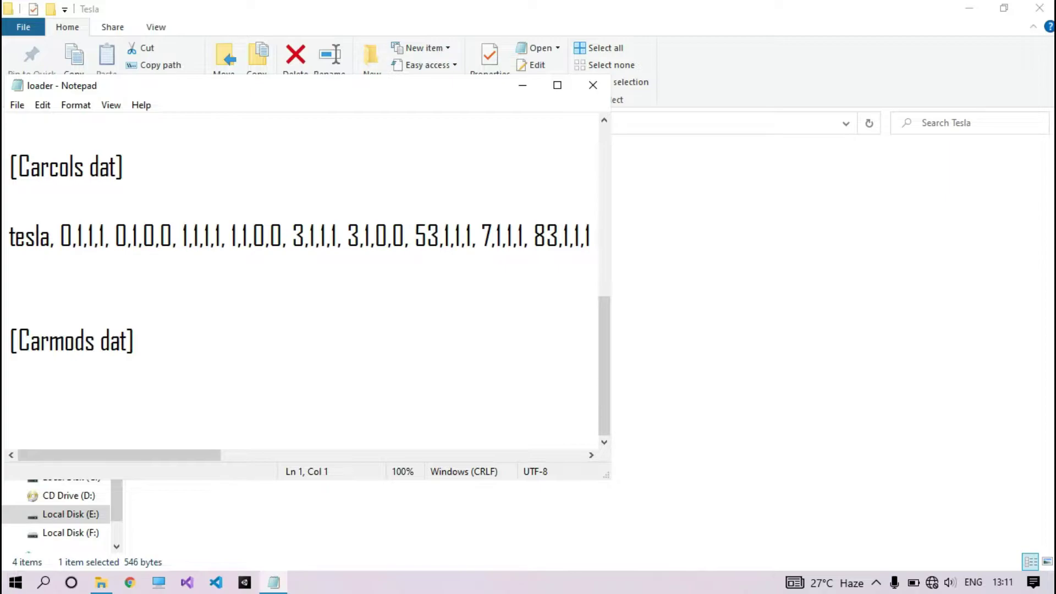
pyautogui.hotkey('ctrl', 'End')
# Go up from Tesla to Game and open data\carmods.dat in Notepad
pyautogui.click(523, 85)
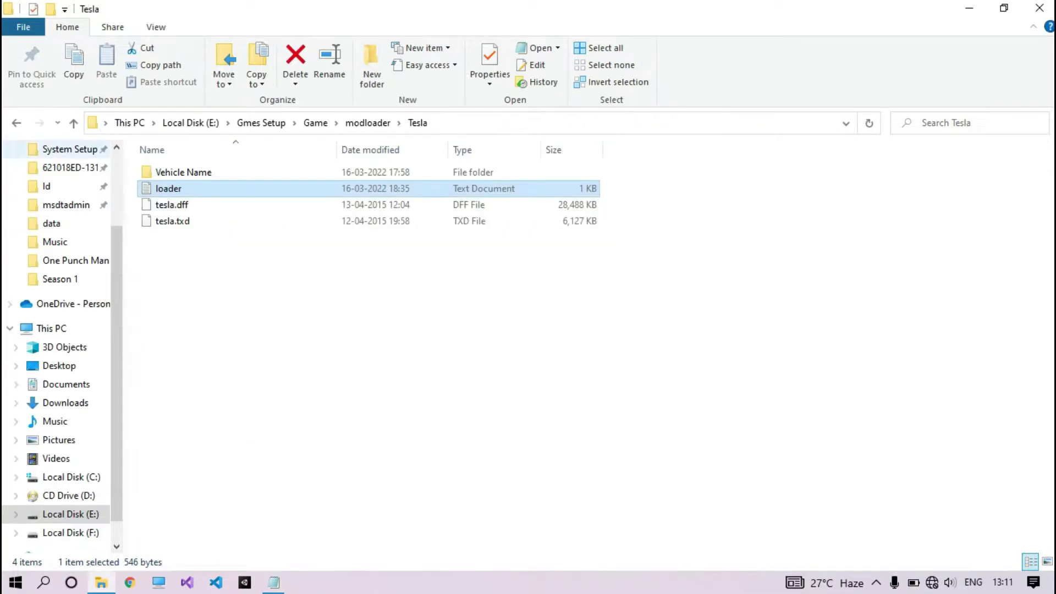
pyautogui.hotkey('alt', 'Up')
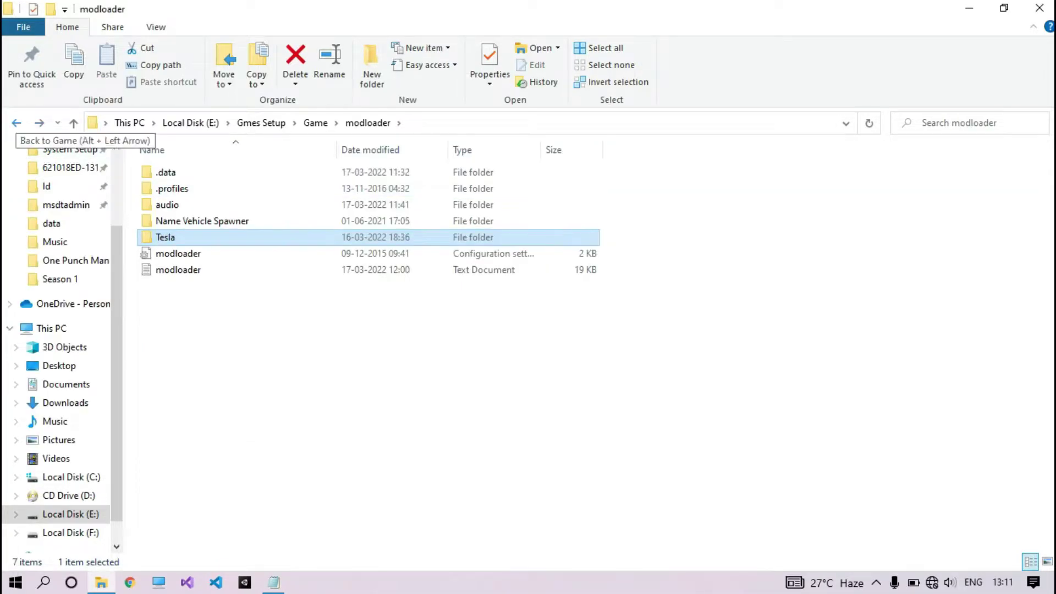
pyautogui.hotkey('alt', 'Up')
pyautogui.doubleClick(164, 237)
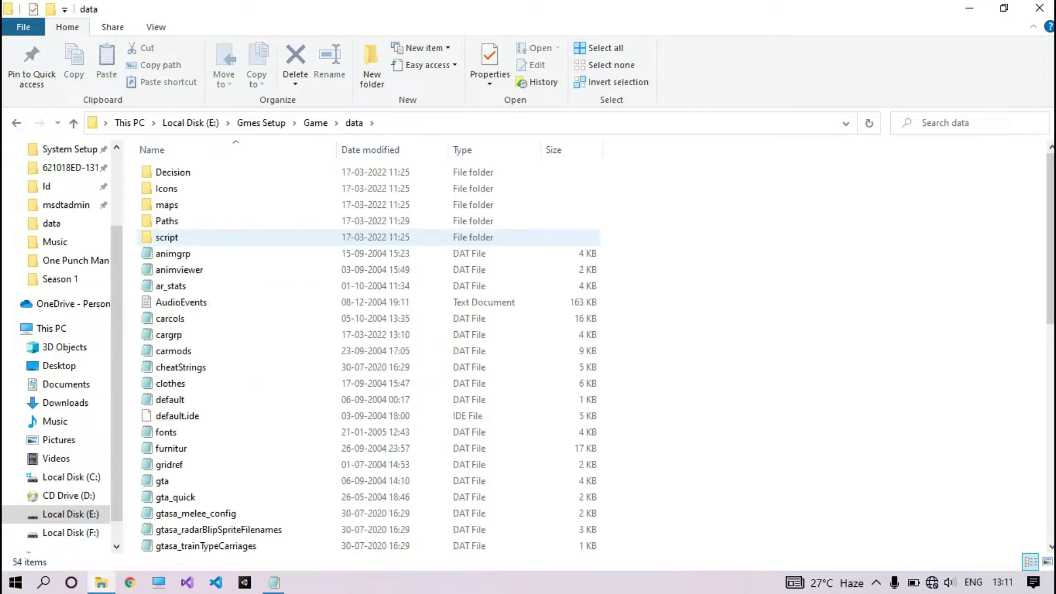
pyautogui.click(174, 350)
pyautogui.press('Return')
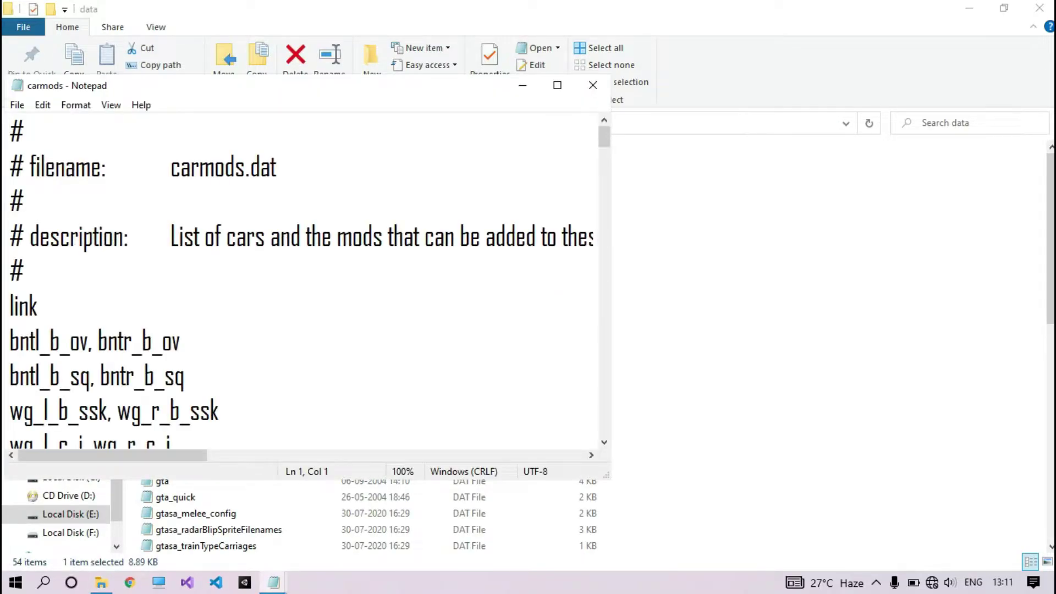
# Find 'elegant' in carmods.dat and select its whole line
pyautogui.click(41, 105)
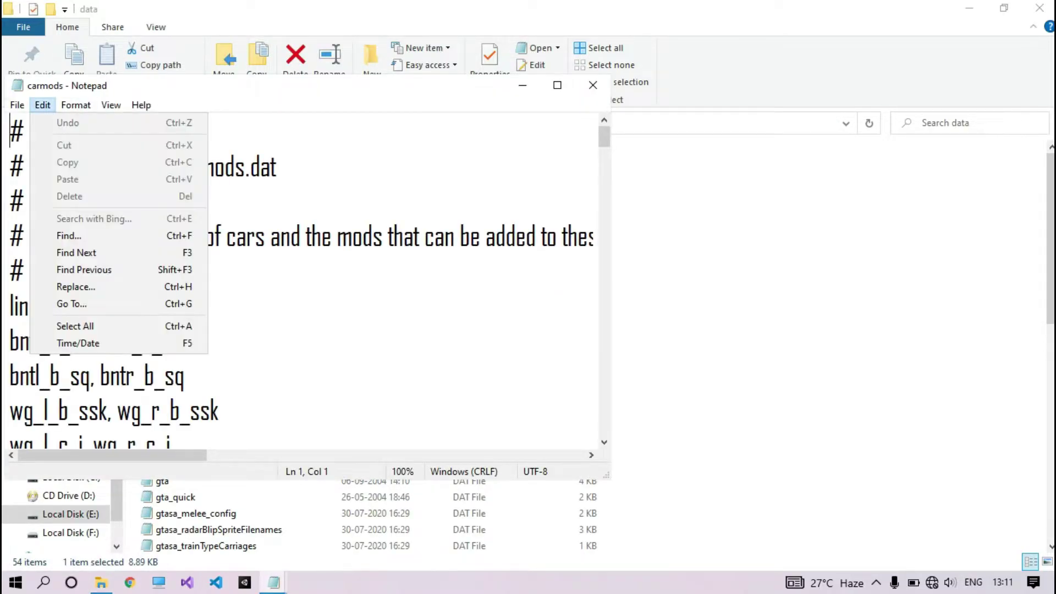
pyautogui.click(66, 235)
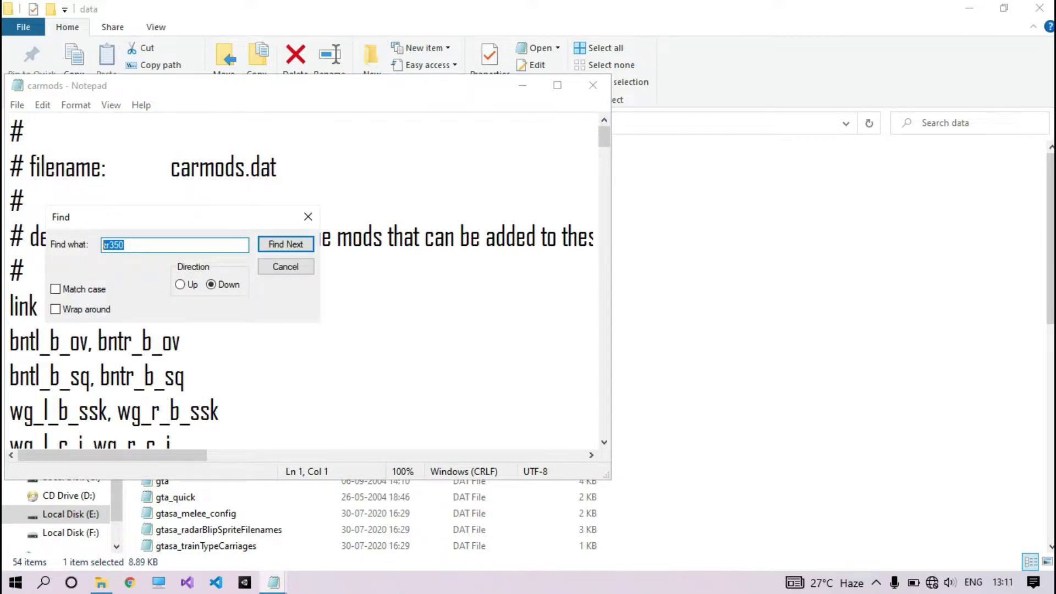
pyautogui.write('elegant')
pyautogui.press('Return')
pyautogui.click(10, 411)
pyautogui.moveTo(9, 411); pyautogui.dragTo(302, 411)
pyautogui.hotkey('ctrl', 'c')
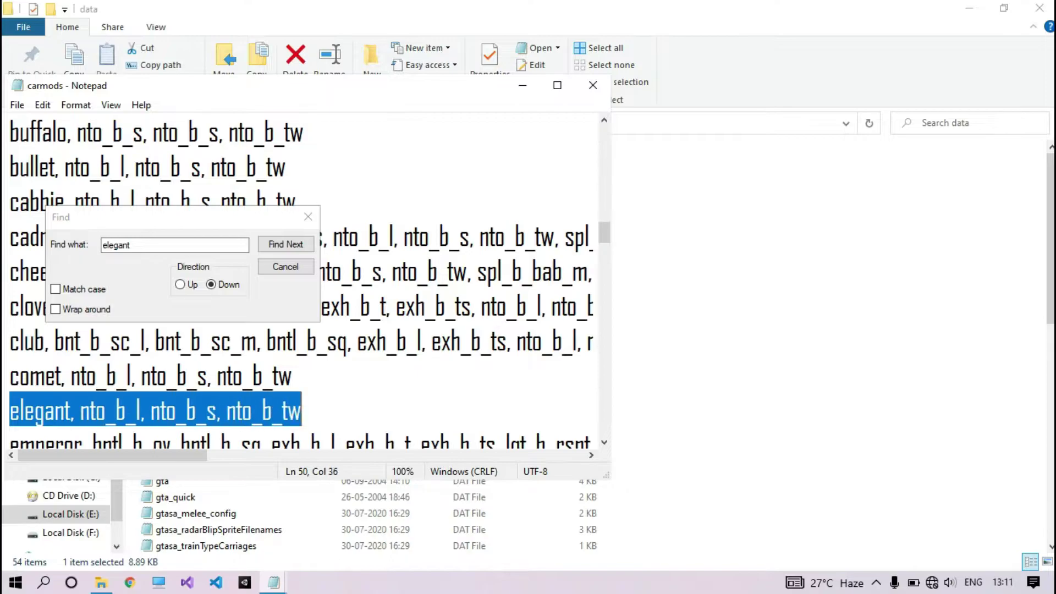
pyautogui.click(285, 267)
# Paste the elegant line under [Carmods dat], replace 'elegant' with 'tesla', and save loader
pyautogui.hotkey('alt', 'Tab')
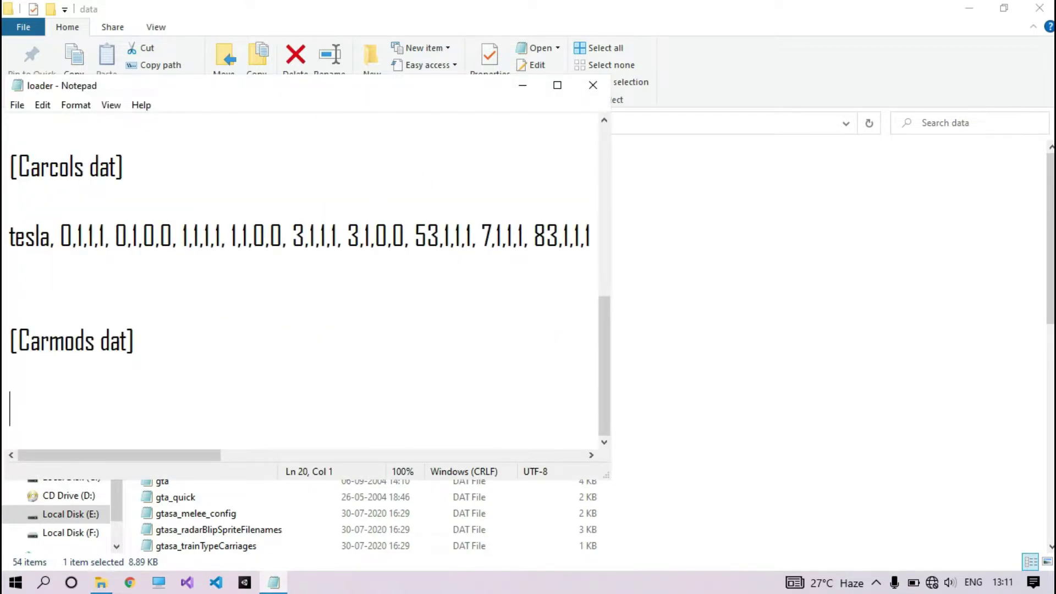
pyautogui.hotkey('ctrl', 'v')
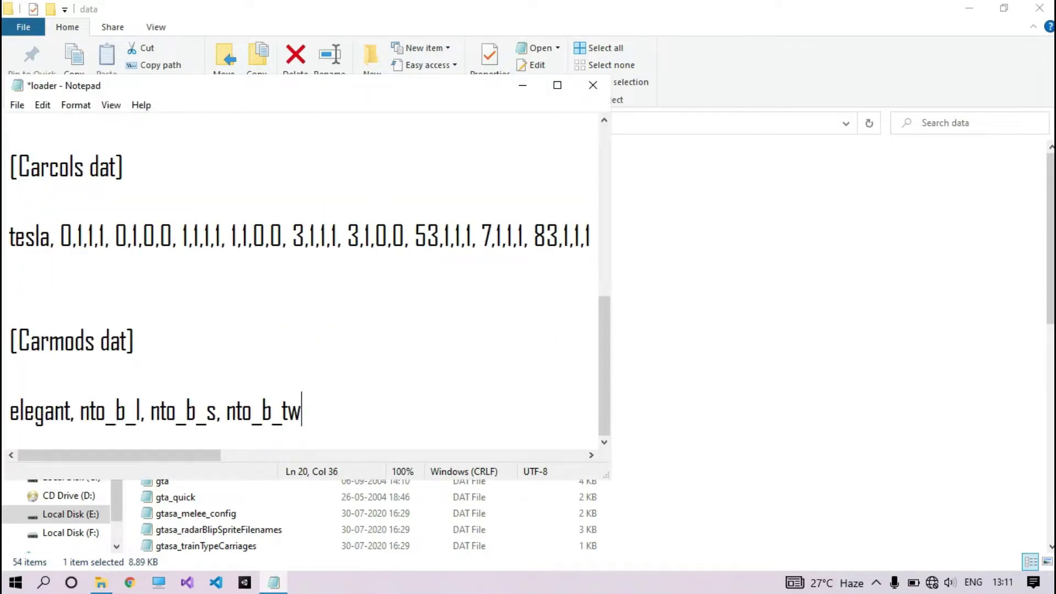
pyautogui.moveTo(72, 411); pyautogui.dragTo(44, 411)
pyautogui.press('BackSpace')
pyautogui.press('BackSpace')
pyautogui.press('BackSpace')
pyautogui.write('tesla')
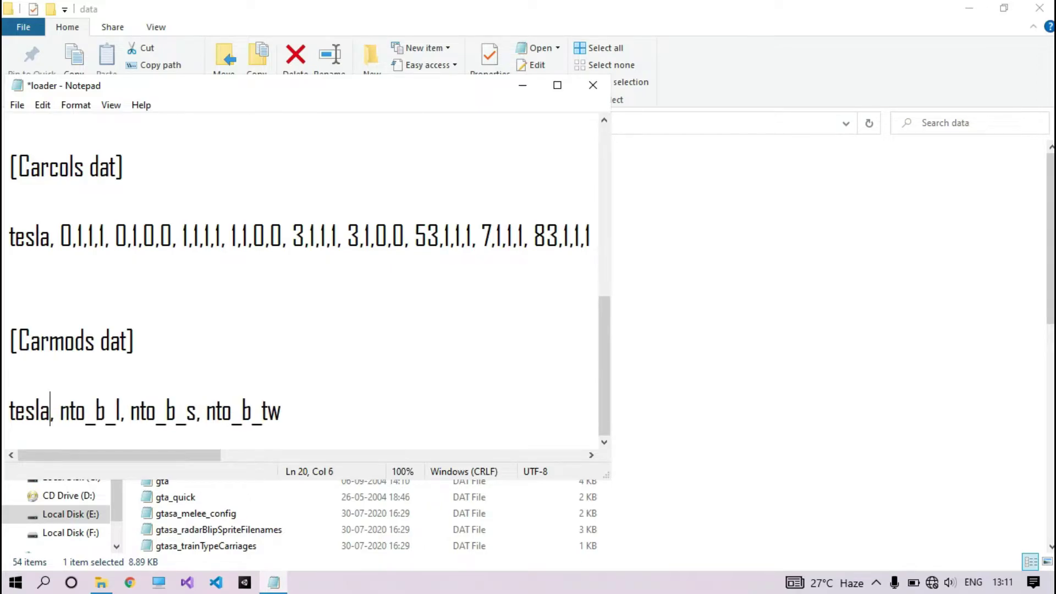
pyautogui.hotkey('ctrl', 's')
# Close the loader file, return to the Game folder and launch gta_sa.exe
pyautogui.click(592, 86)
pyautogui.hotkey('alt', 'Up')
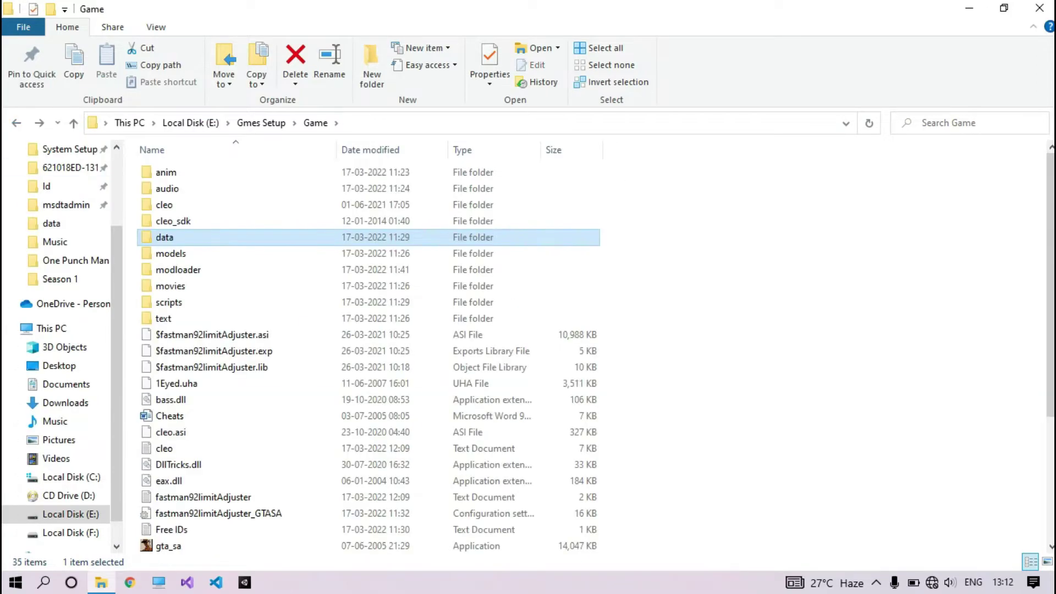
pyautogui.scroll(-1, 367, 363)
pyautogui.scroll(-3, 368, 363)
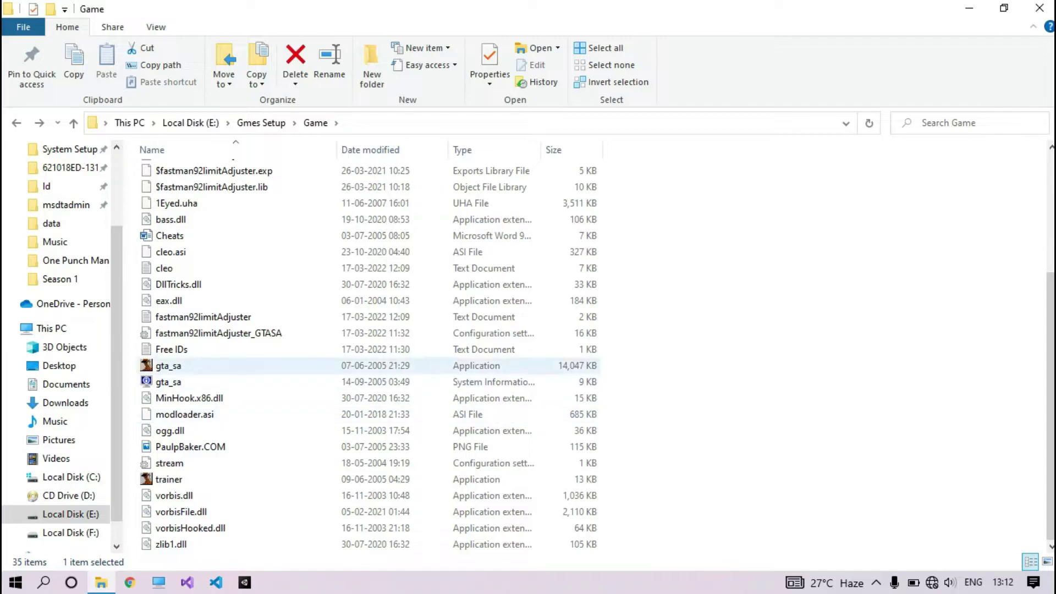
pyautogui.doubleClick(289, 366)
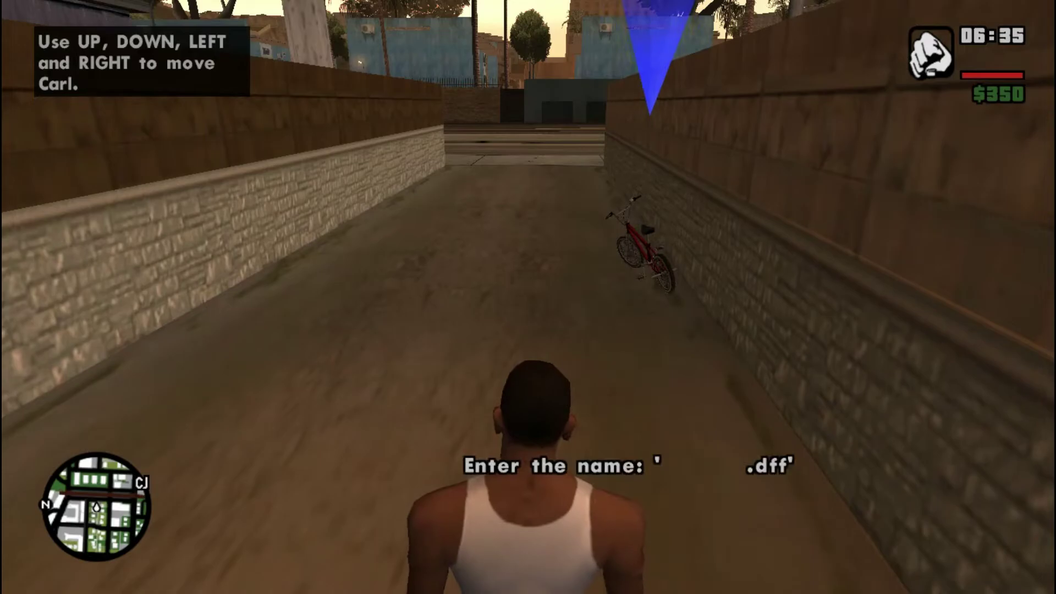
pyautogui.write('TESLA')
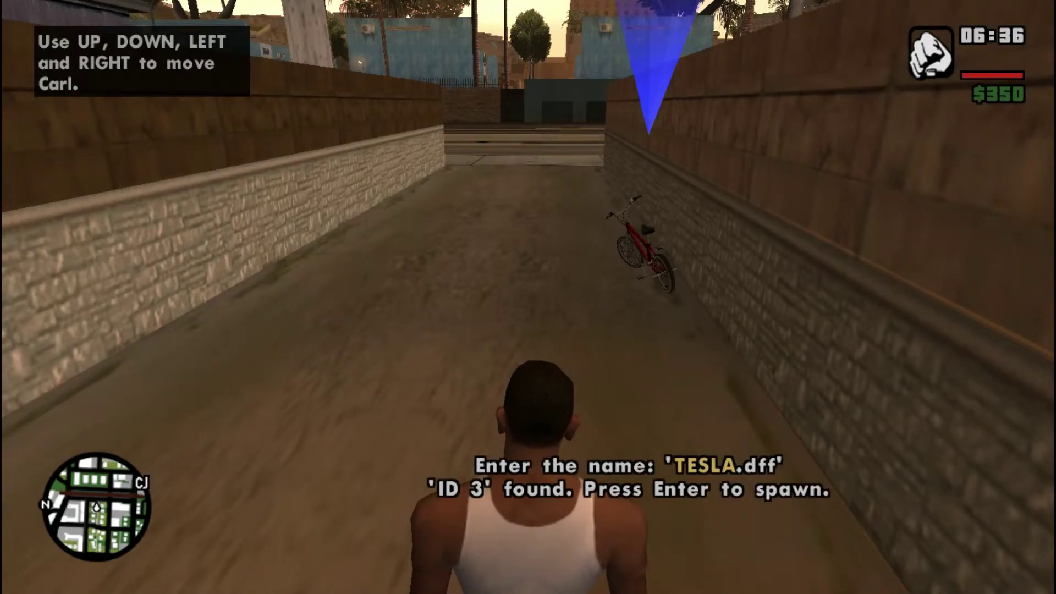
# Spawn the TESLA from the vehicle spawner prompt
pyautogui.press('Return')
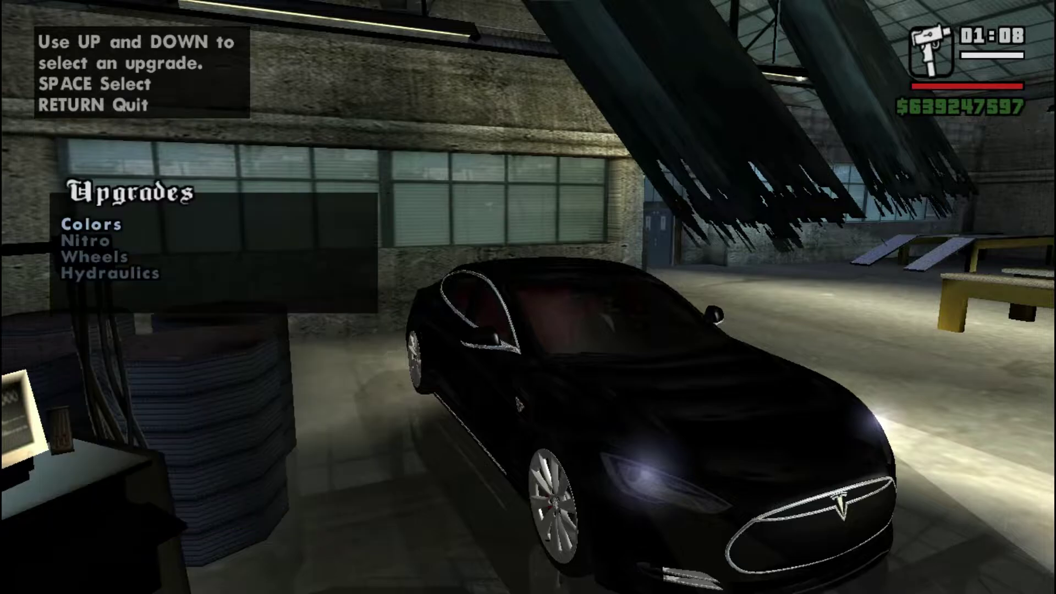
# Browse the Nitro upgrade options, then back out to the main Upgrades list
pyautogui.press('Down')
pyautogui.press('space')
pyautogui.press('Return')
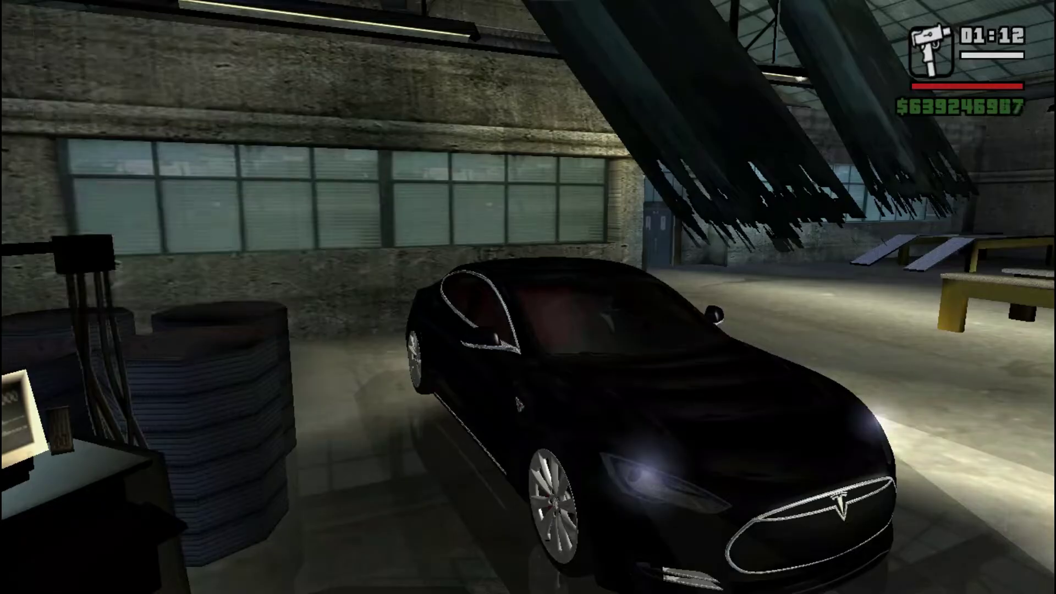